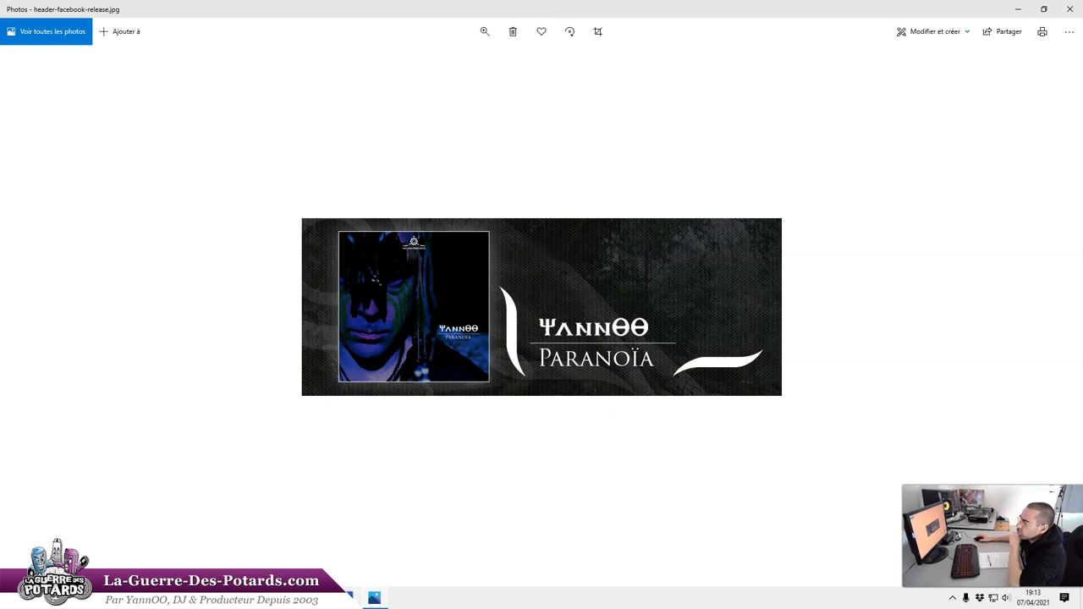
Step: Switch to Photoshop and hide every visible layer above bg in the Facebook header document
{"action": "key", "text": "alt+Tab"}
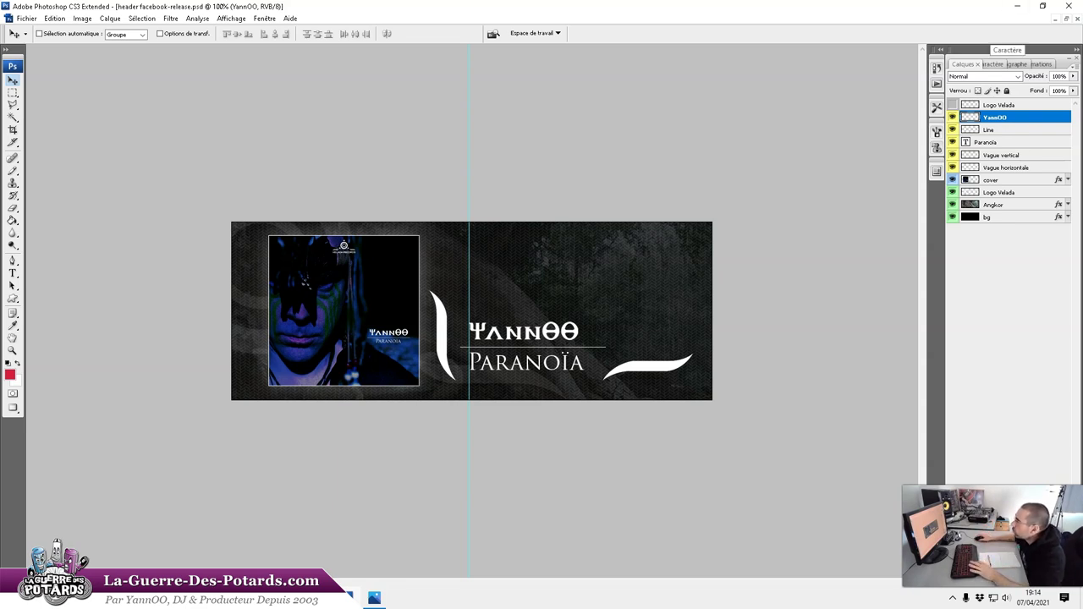
{"action": "left_click_drag", "start_coordinate": [953, 117], "coordinate": [953, 206]}
{"action": "left_click", "coordinate": [953, 217]}
{"action": "left_click", "coordinate": [953, 217]}
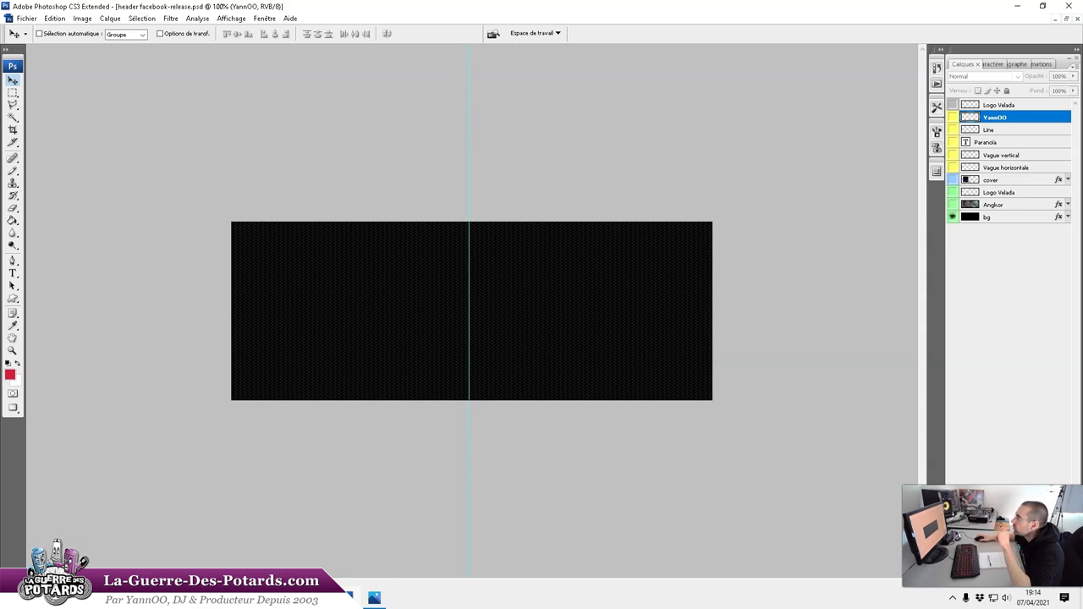
Step: Show the Angkor layer and the Logo Velada layer directly above it, toggling that logo's visibility to examine its effect on the background
{"action": "left_click", "coordinate": [953, 204]}
{"action": "left_click", "coordinate": [1007, 204]}
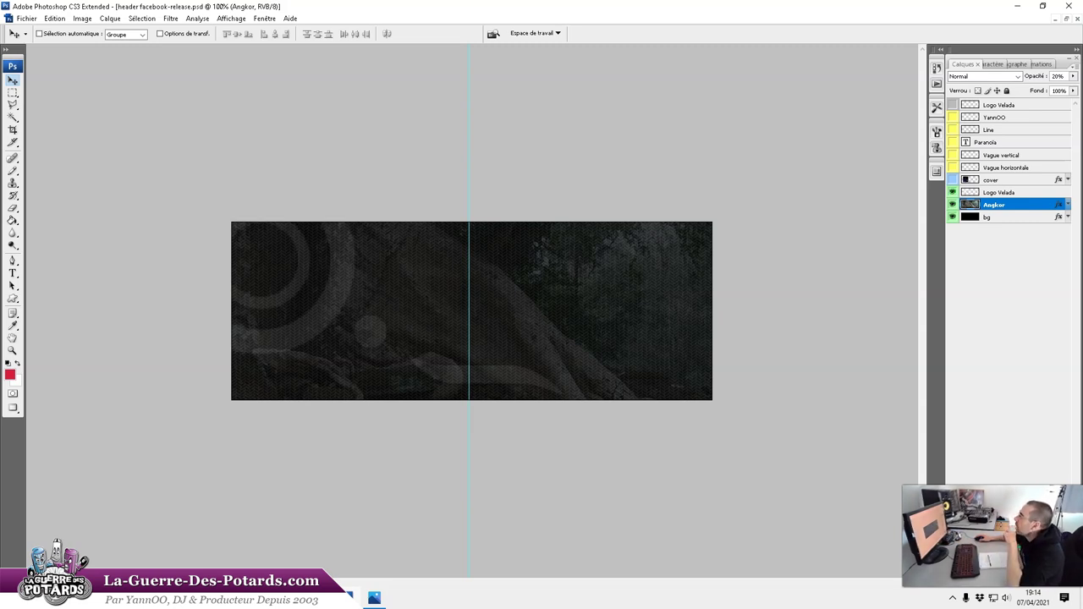
{"action": "left_click", "coordinate": [1007, 192]}
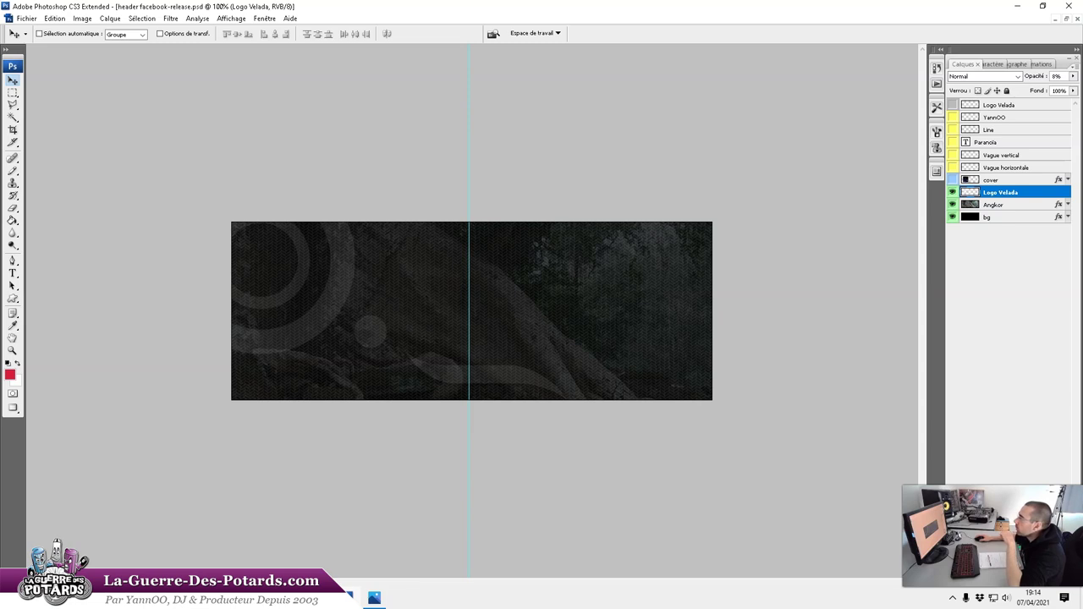
{"action": "left_click", "coordinate": [953, 192]}
{"action": "left_click", "coordinate": [952, 192]}
{"action": "left_click", "coordinate": [953, 192]}
{"action": "left_click", "coordinate": [953, 192]}
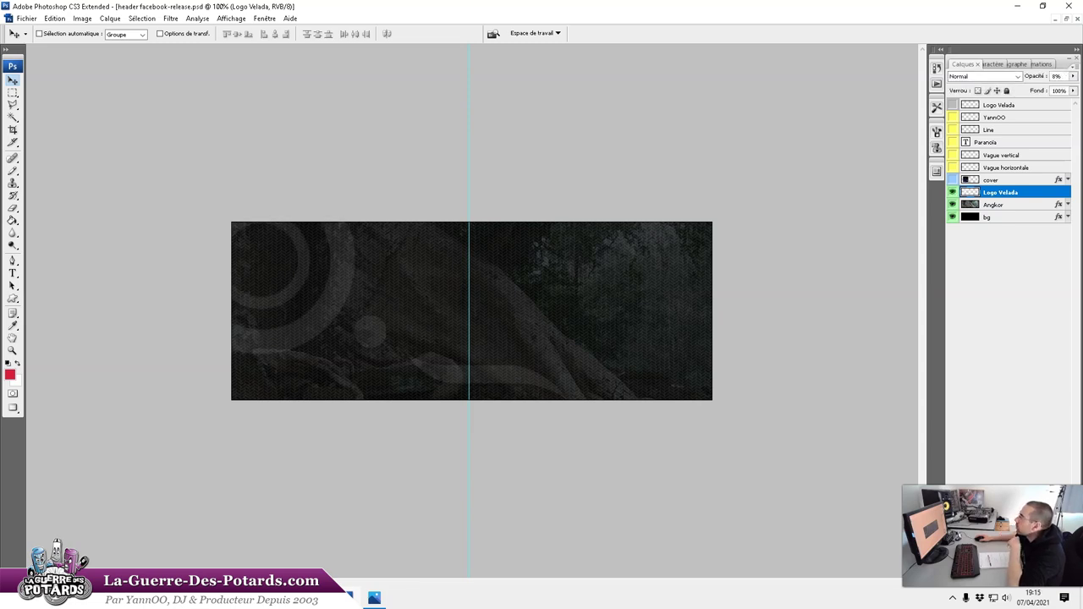
Step: Show the cover layer and the two wave layers, Vague horizontale and Vague vertical
{"action": "left_click", "coordinate": [1007, 179]}
{"action": "left_click", "coordinate": [953, 179]}
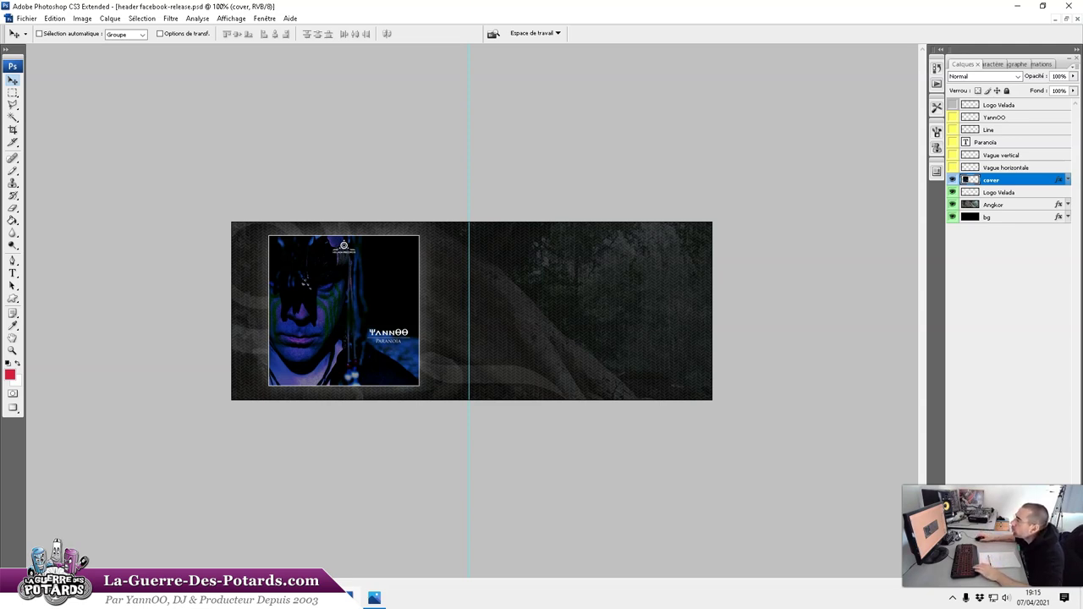
{"action": "left_click", "coordinate": [1007, 168]}
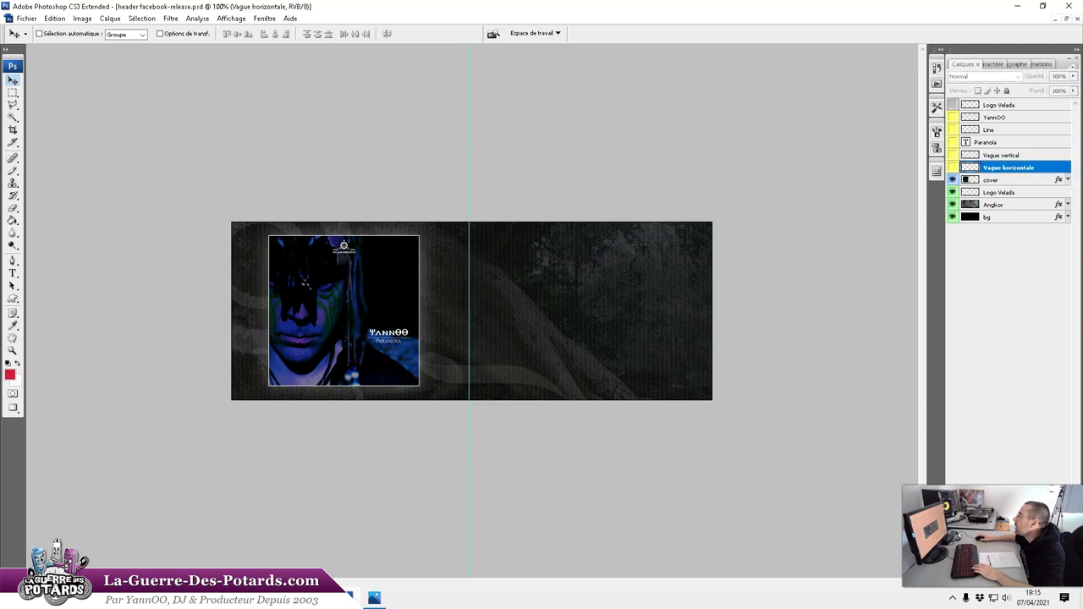
{"action": "left_click", "coordinate": [953, 168]}
{"action": "left_click", "coordinate": [953, 154]}
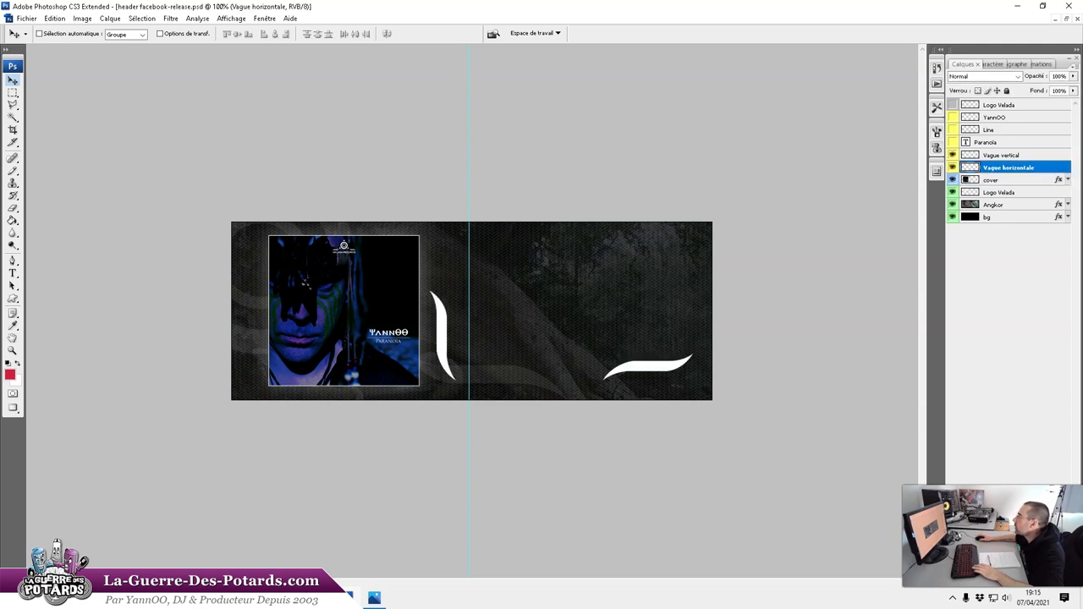
Step: Show the Paranoïa text layer together with the Line and YannOO layers
{"action": "left_click", "coordinate": [1007, 142]}
{"action": "left_click", "coordinate": [953, 142]}
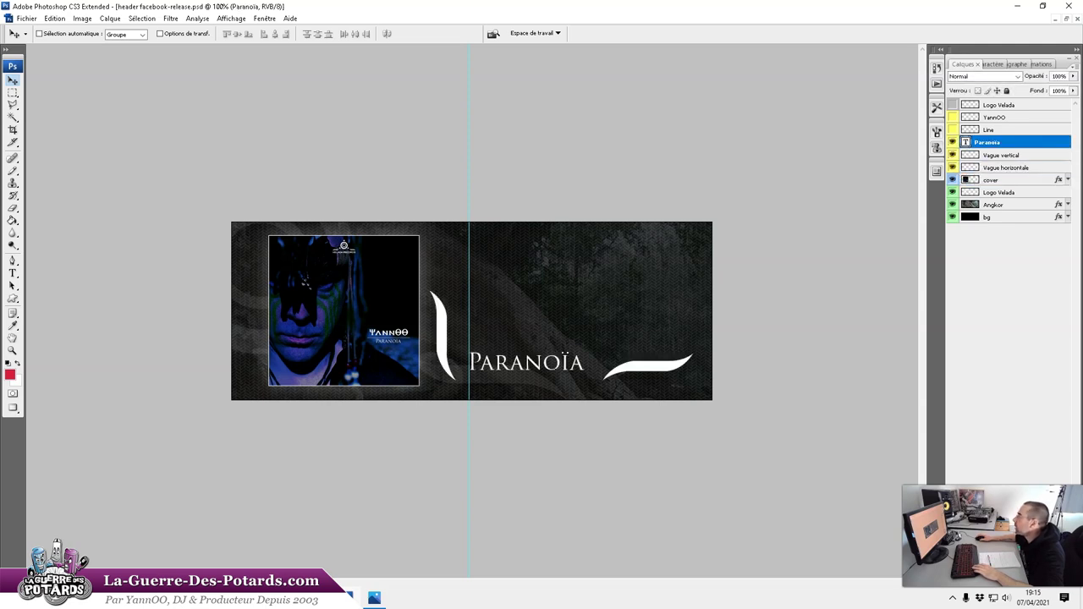
{"action": "left_click", "coordinate": [953, 129]}
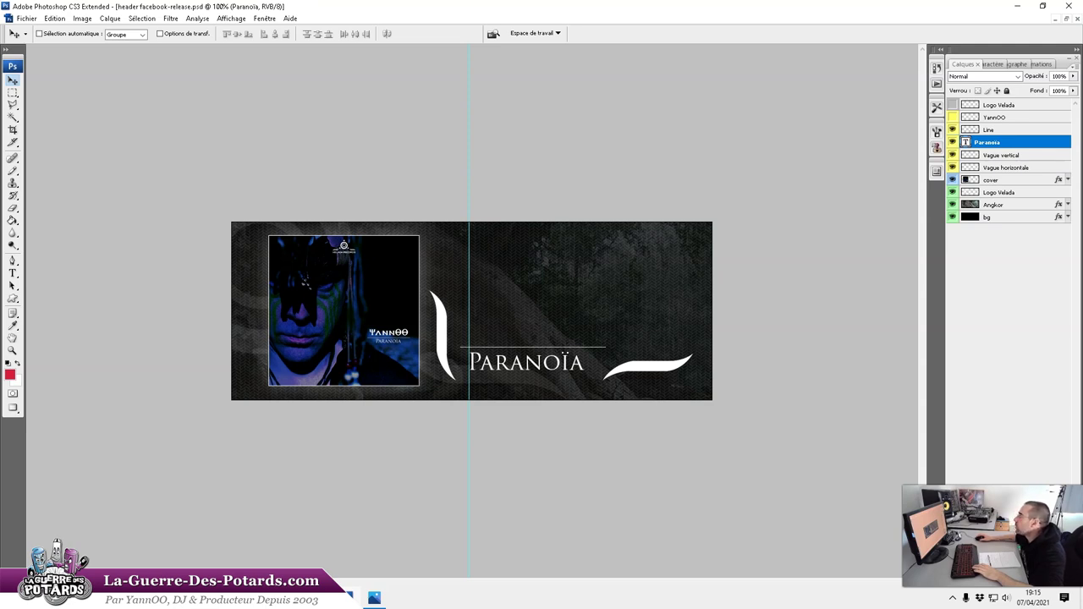
{"action": "left_click", "coordinate": [953, 117]}
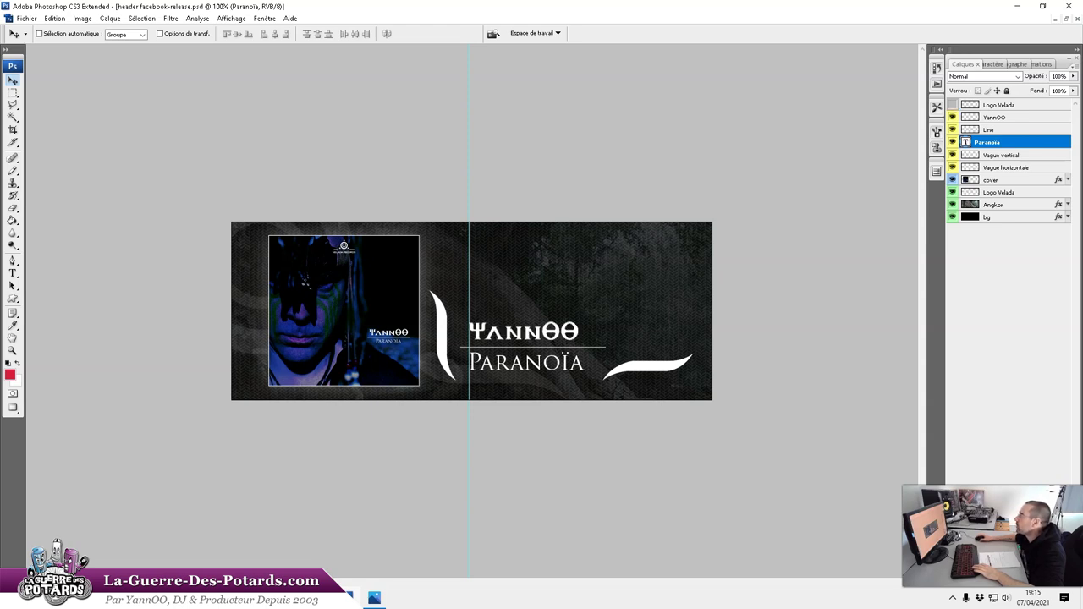
Step: Toggle the visibility of the topmost Logo Velada layer to examine it over the header, leaving it hidden
{"action": "left_click", "coordinate": [953, 104]}
{"action": "left_click", "coordinate": [1000, 104]}
{"action": "left_click_drag", "start_coordinate": [586, 266], "coordinate": [573, 259]}
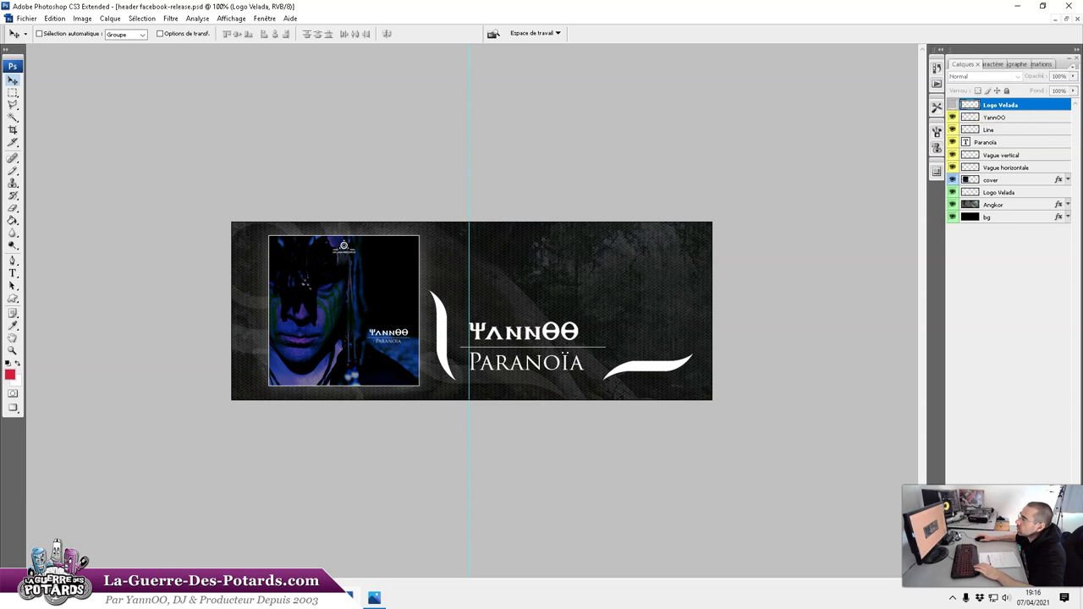
{"action": "left_click", "coordinate": [953, 104]}
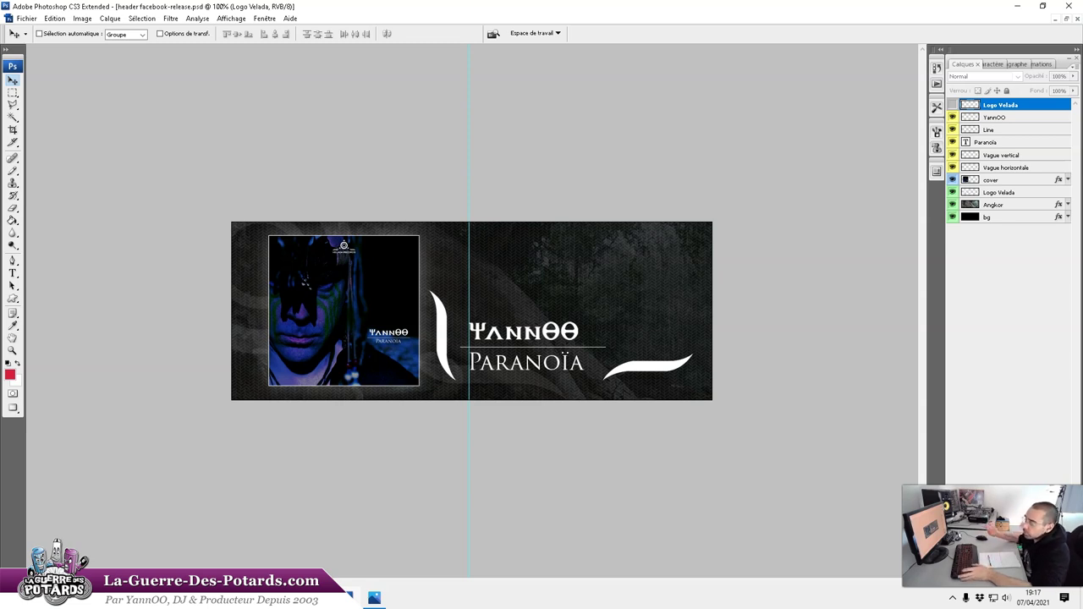
Step: Switch to the web browser to view the Paranoïa single on Spotify and the open DJing training courses page
{"action": "key", "text": "alt+Tab"}
{"action": "key", "text": "Tab"}
{"action": "key", "text": "Tab"}
{"action": "key", "text": "Tab"}
{"action": "key", "text": "Tab"}
{"action": "key", "text": "Tab"}
{"action": "key", "text": "Tab"}
{"action": "key", "text": "Tab"}
{"action": "key", "text": "Tab"}
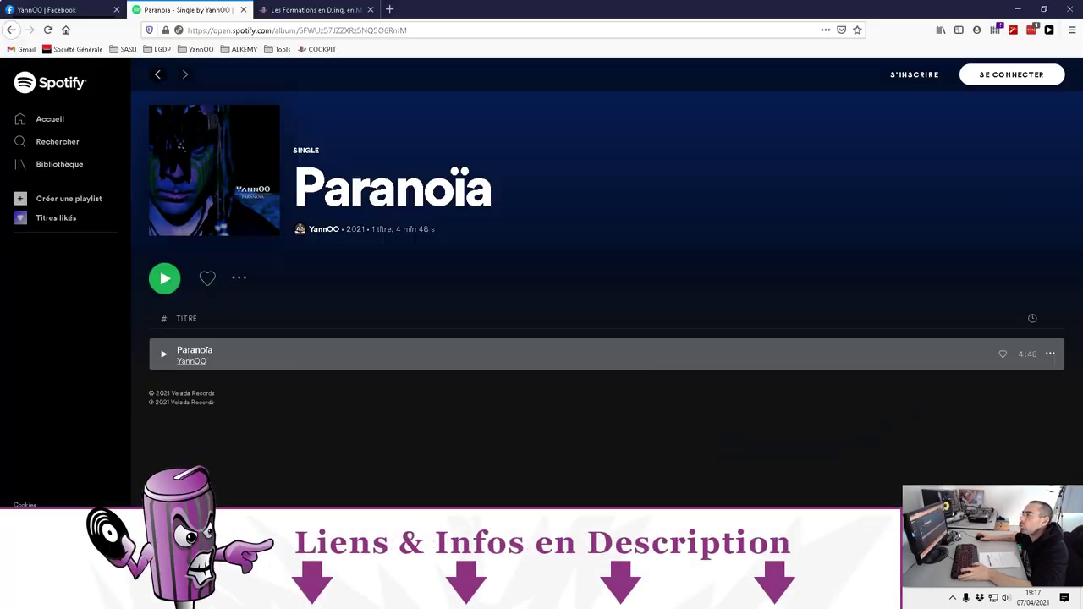
{"action": "key", "text": "ctrl+Tab"}
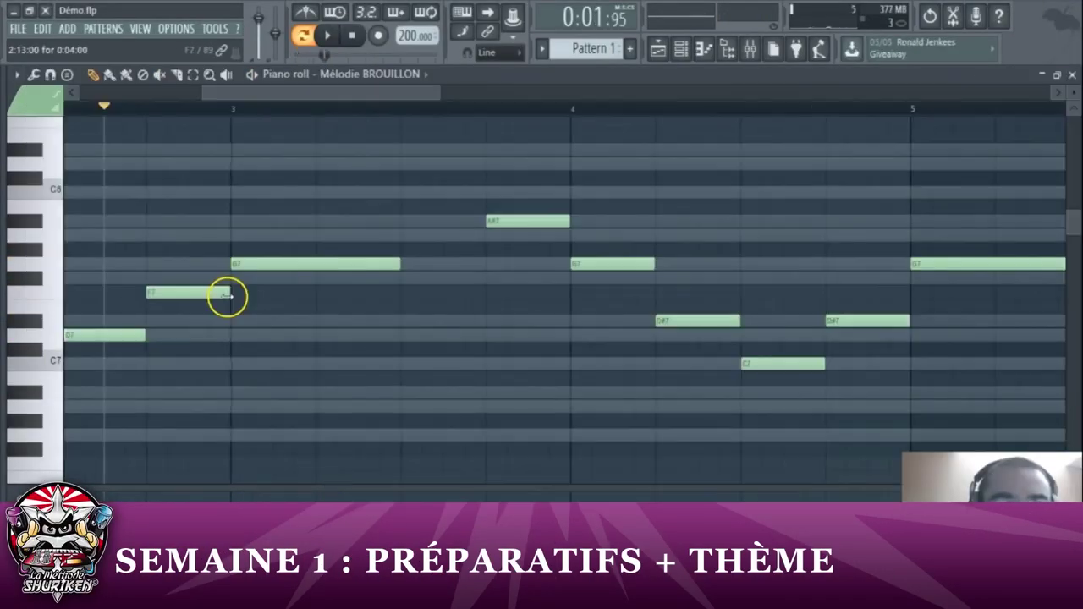
{"action": "left_click_drag", "start_coordinate": [229, 297], "coordinate": [161, 290]}
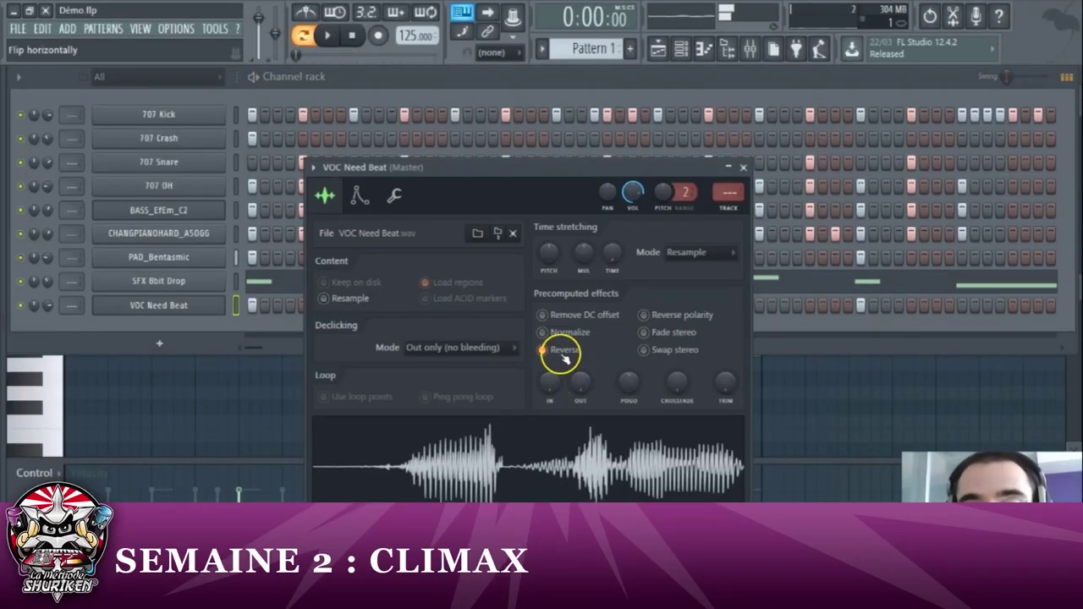
{"action": "left_click", "coordinate": [545, 350]}
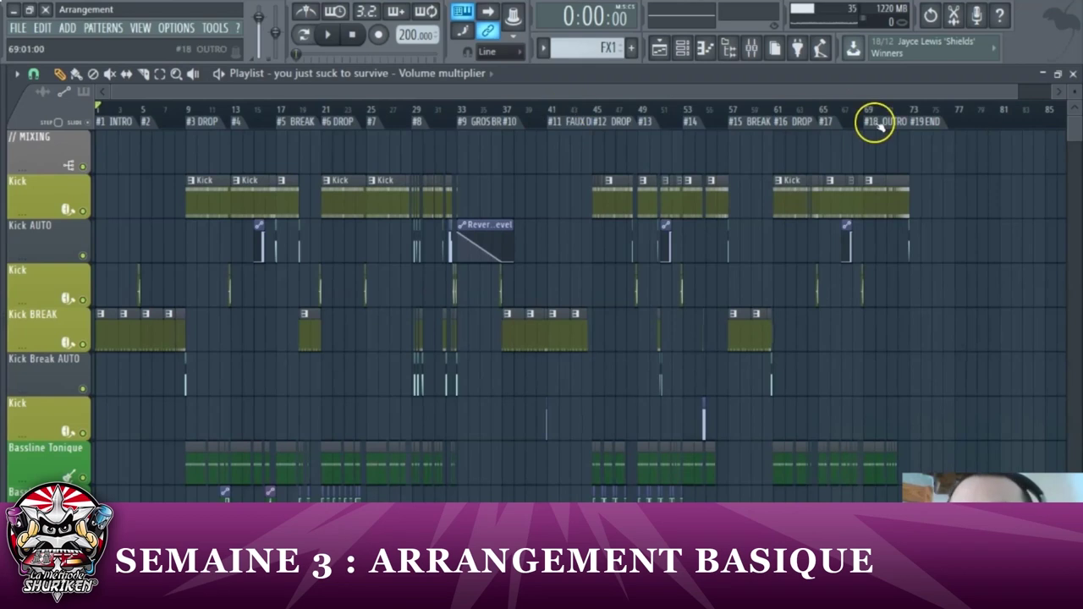
{"action": "scroll", "coordinate": [140, 80], "scroll_direction": "up", "scroll_amount": 3}
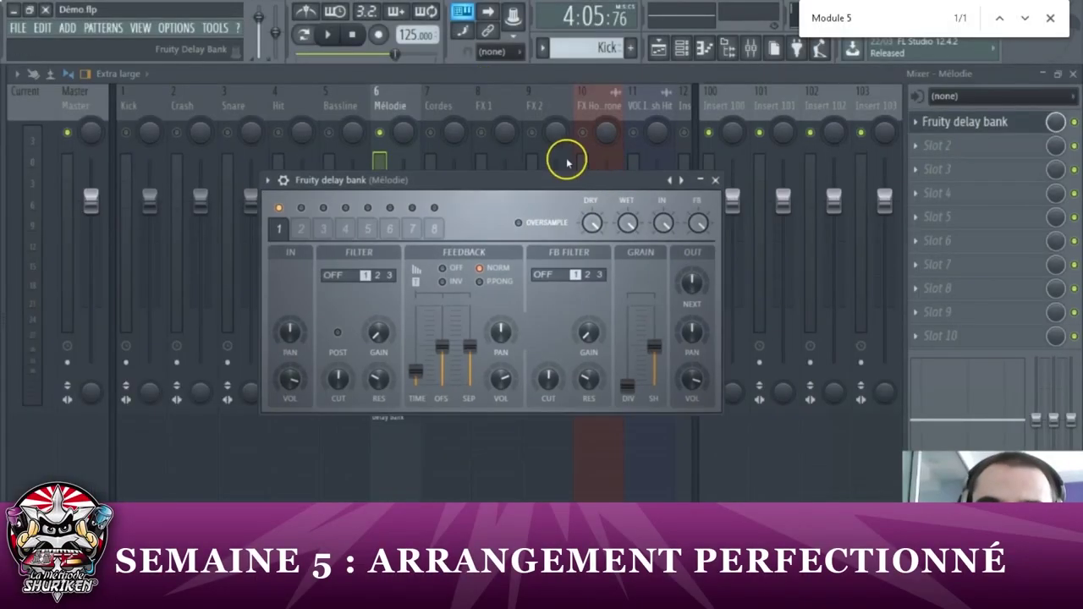
{"action": "left_click_drag", "start_coordinate": [564, 160], "coordinate": [634, 230]}
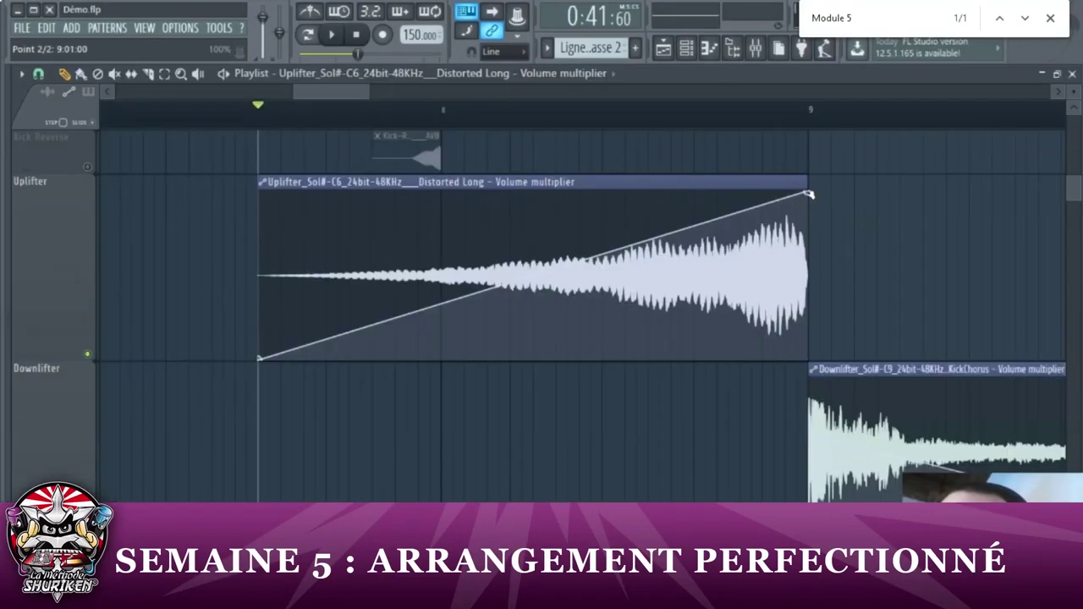
{"action": "left_click_drag", "start_coordinate": [808, 193], "coordinate": [516, 110]}
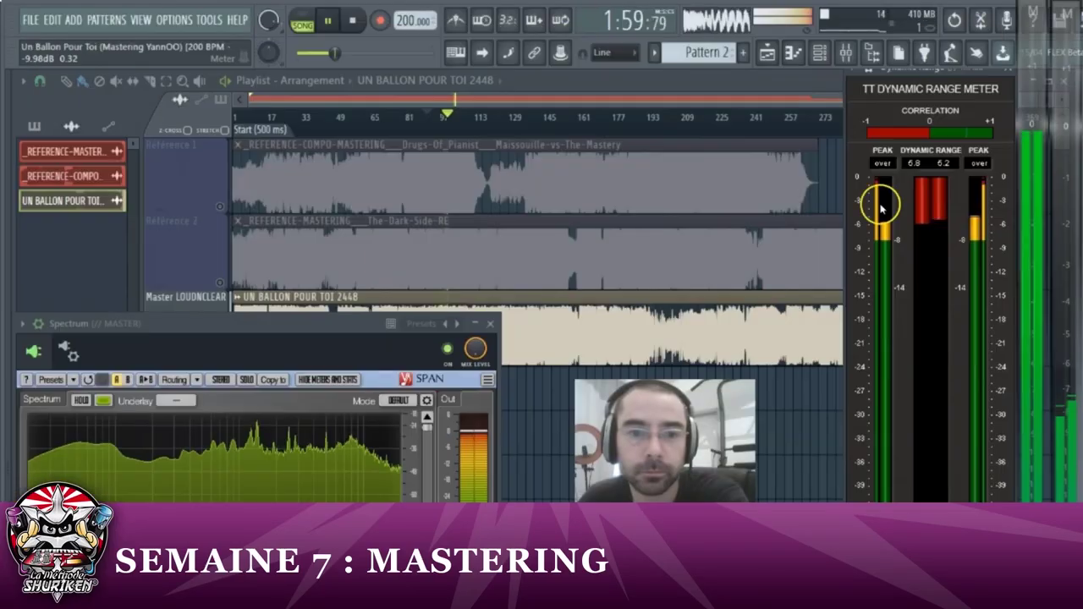
{"action": "left_click", "coordinate": [217, 284]}
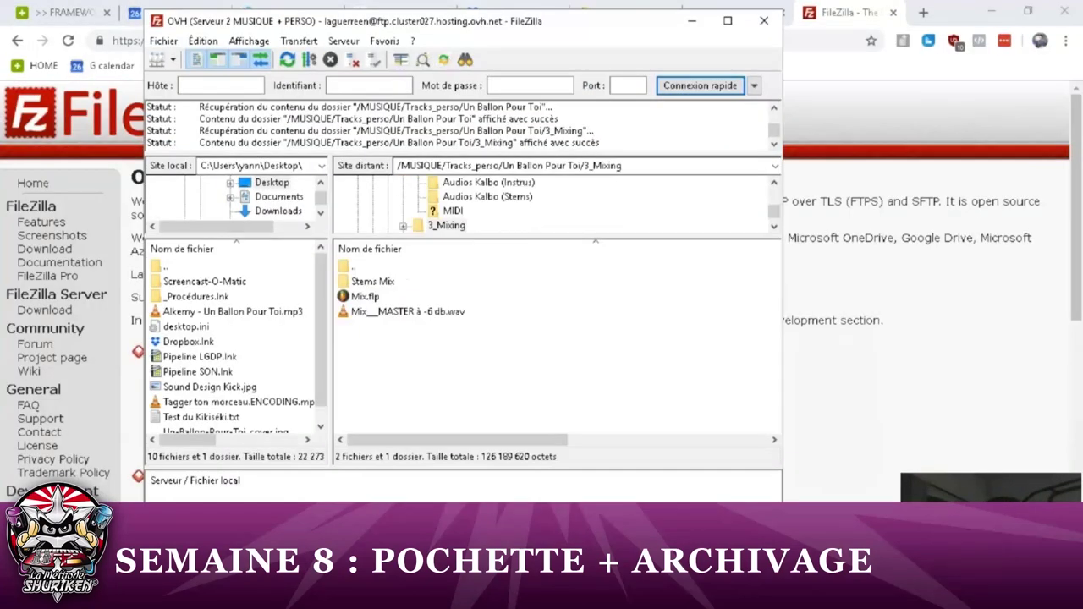
{"action": "left_click", "coordinate": [389, 311]}
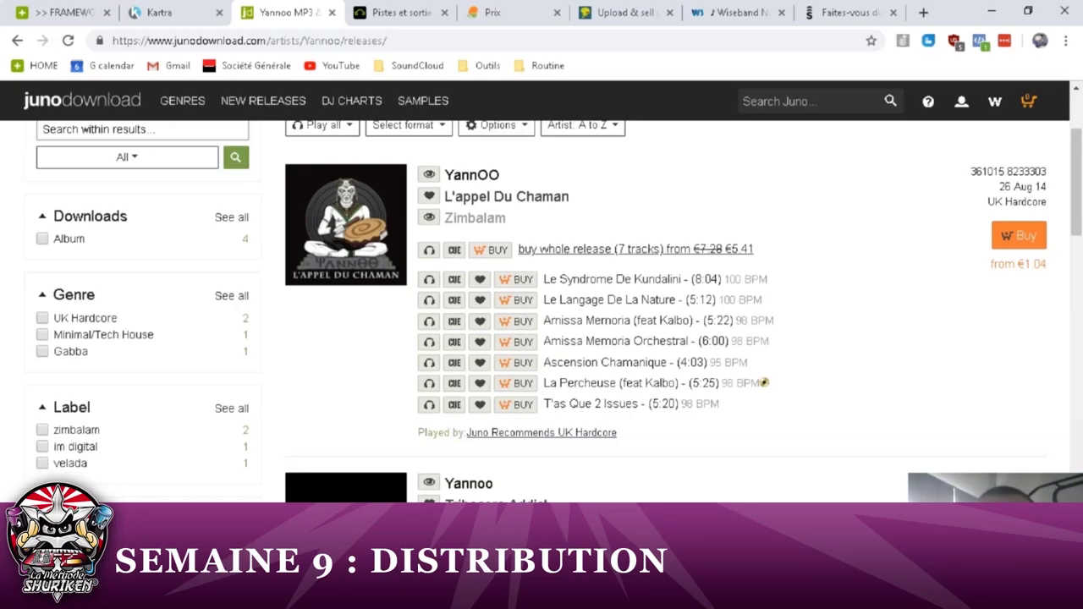
{"action": "scroll", "coordinate": [764, 382], "scroll_direction": "down", "scroll_amount": 4}
{"action": "scroll", "coordinate": [764, 382], "scroll_direction": "up", "scroll_amount": 1}
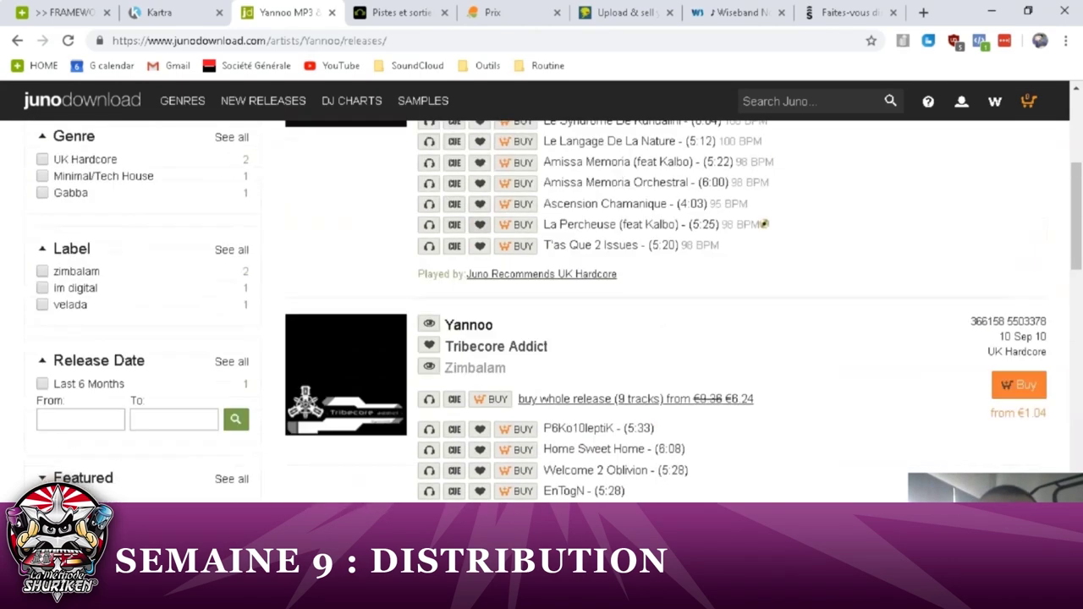
{"action": "scroll", "coordinate": [764, 382], "scroll_direction": "down", "scroll_amount": 8}
{"action": "scroll", "coordinate": [677, 313], "scroll_direction": "up", "scroll_amount": 1}
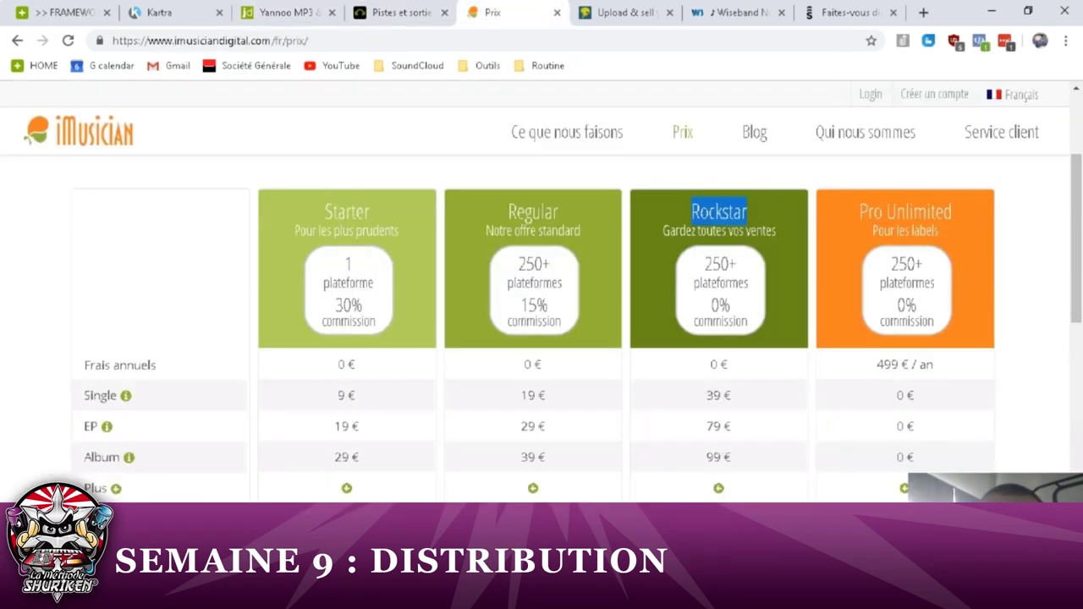
{"action": "left_click", "coordinate": [719, 301]}
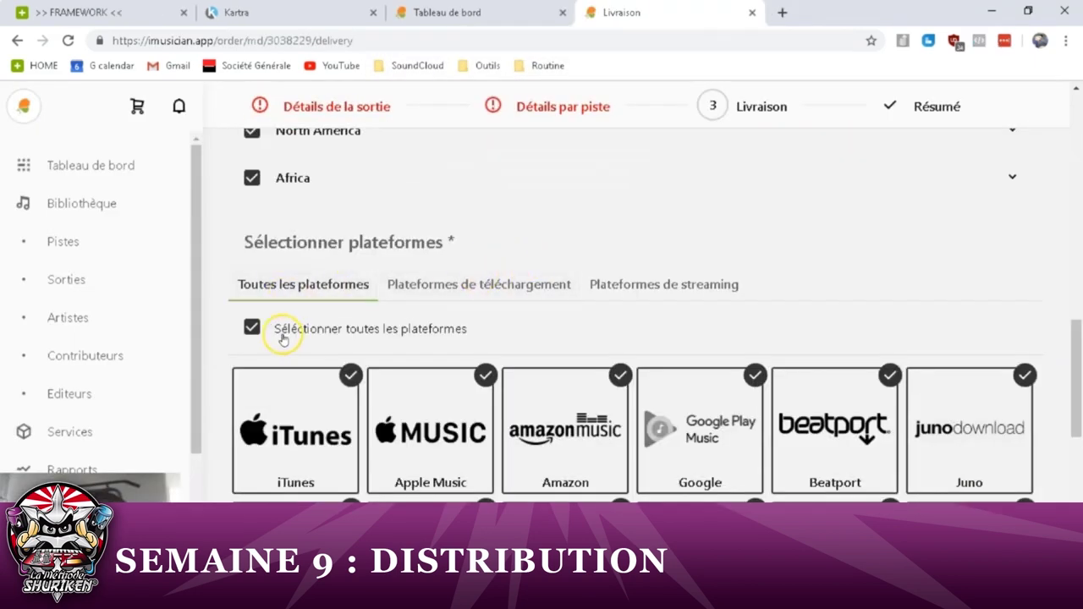
{"action": "scroll", "coordinate": [278, 338], "scroll_direction": "down", "scroll_amount": 2}
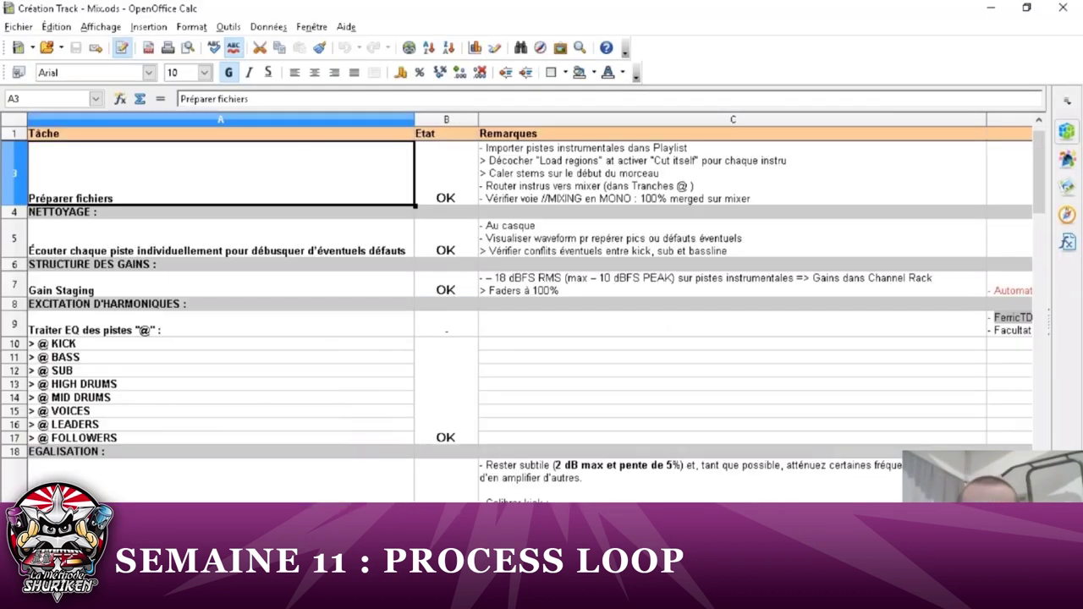
{"action": "left_click", "coordinate": [485, 196]}
{"action": "left_click", "coordinate": [443, 209]}
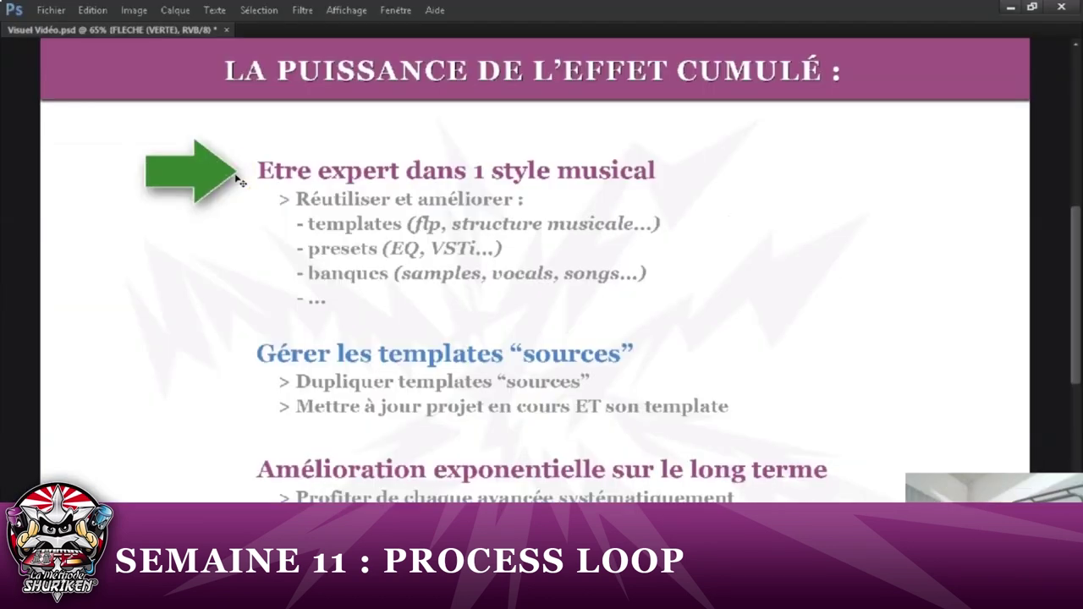
{"action": "left_click_drag", "start_coordinate": [216, 169], "coordinate": [257, 212]}
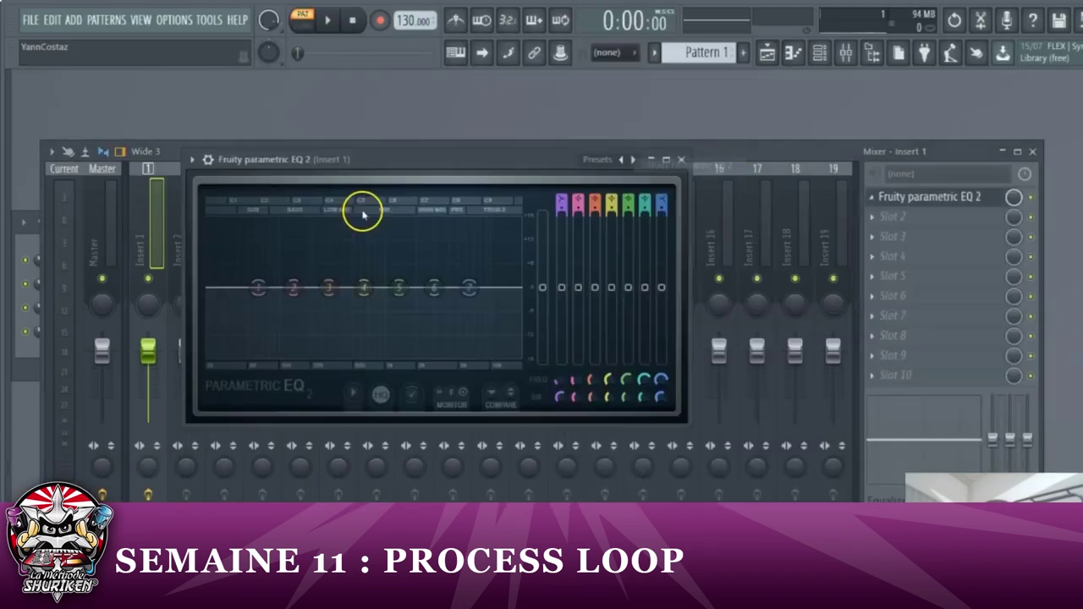
{"action": "left_click_drag", "start_coordinate": [363, 210], "coordinate": [477, 282]}
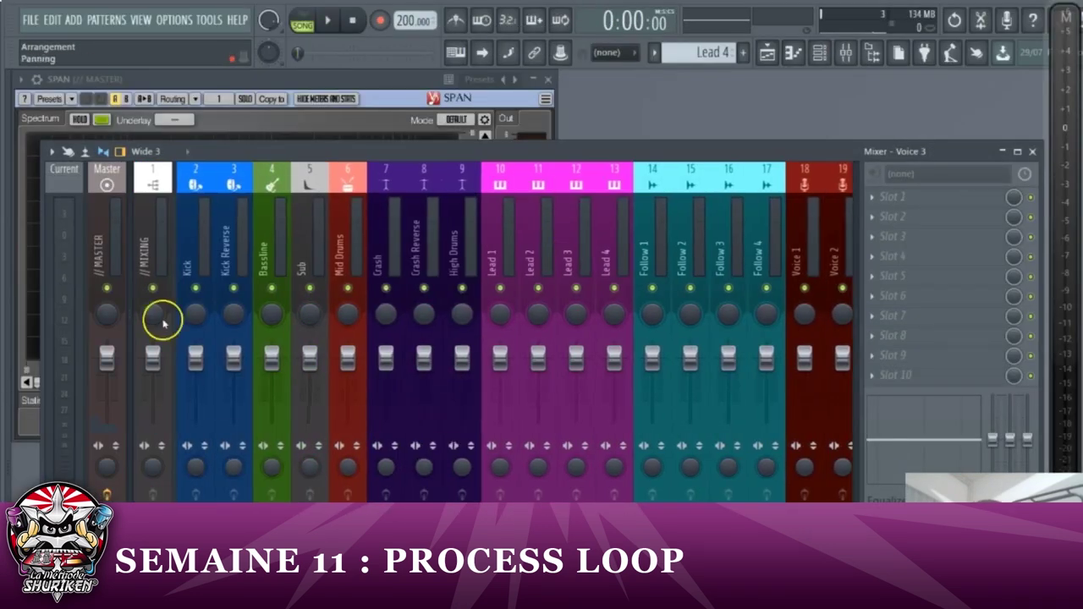